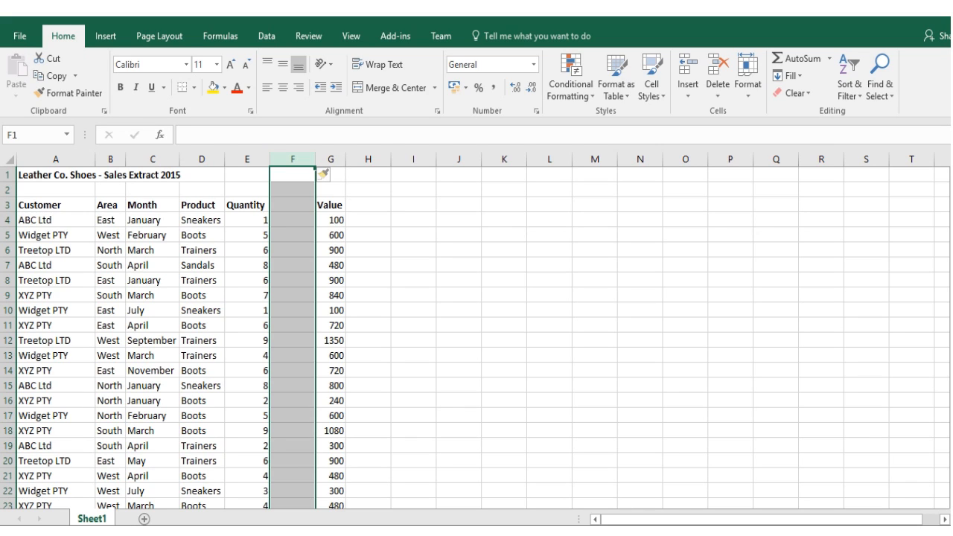
- Look through the sales records down the Customer column on Sheet1, from row 4 to the end of the list
click(54, 220)
right_click(53, 218)
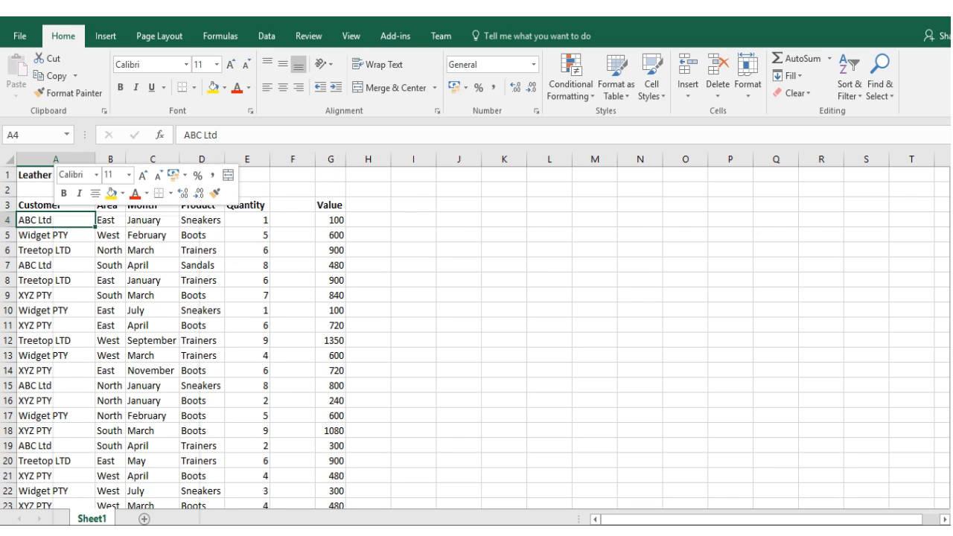
key(Escape)
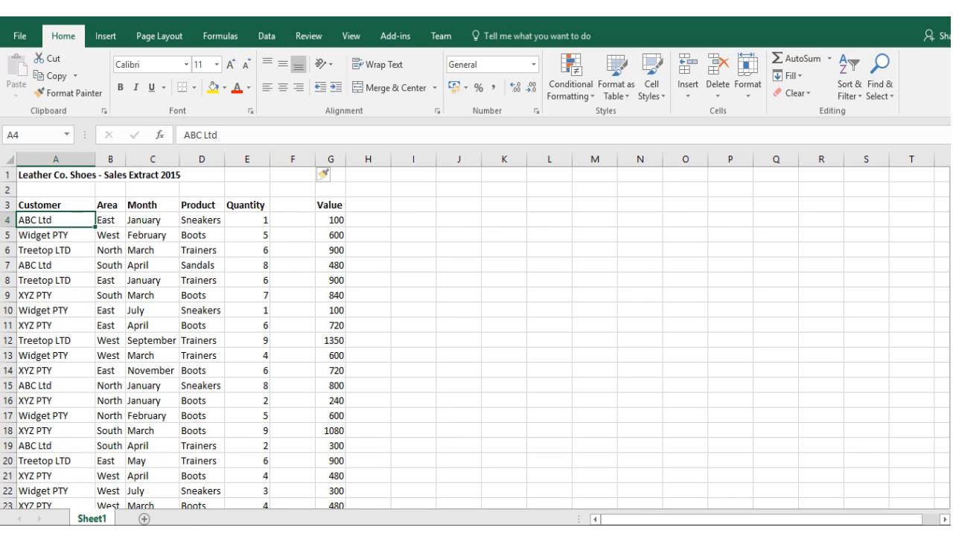
key(Down)
key(Down)
key(Down)
key(Down)
key(Down)
key(Down)
key(Down)
key(Down)
key(Down)
key(Down)
key(Down)
key(Down)
key(Down)
key(Down)
key(Down)
key(Down)
key(Down)
key(Down)
key(Down)
key(Down)
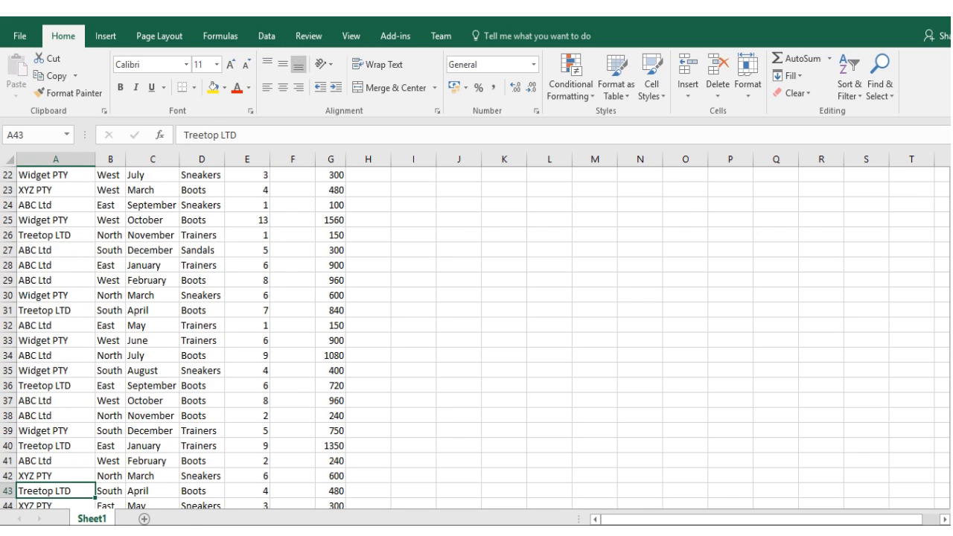
key(Down)
key(Down)
key(Down)
key(Down)
key(Down)
key(Down)
key(Down)
key(Down)
key(Down)
key(Down)
key(Down)
key(Down)
key(Down)
key(Down)
key(Down)
key(Down)
key(Down)
key(Down)
key(Down)
key(Down)
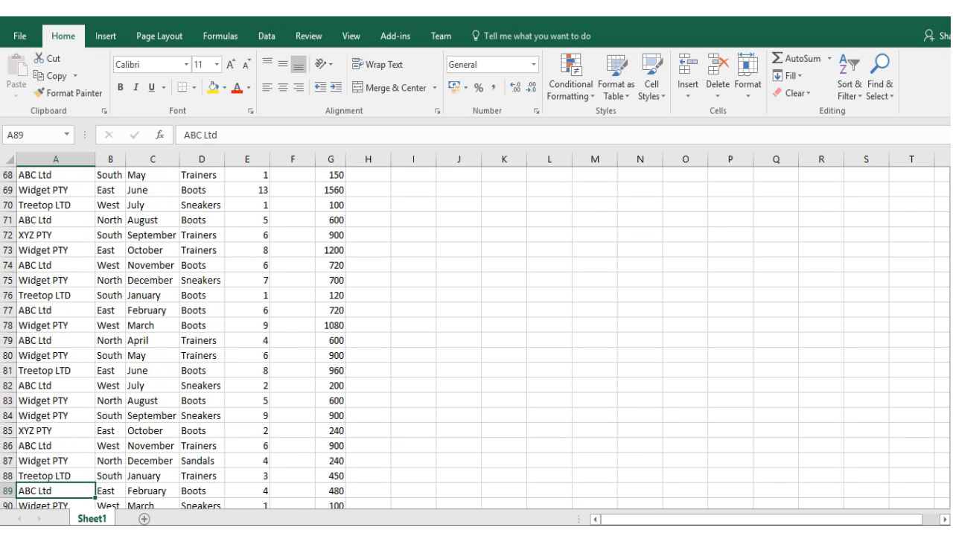
key(Down)
key(Down)
key(Down)
key(Down)
key(Down)
key(Down)
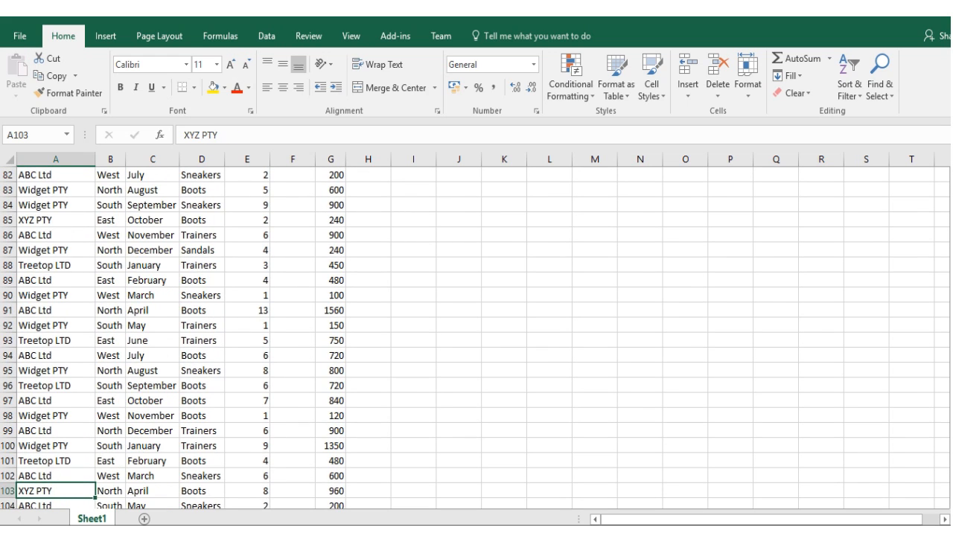
key(ctrl+Up)
key(ctrl+Up)
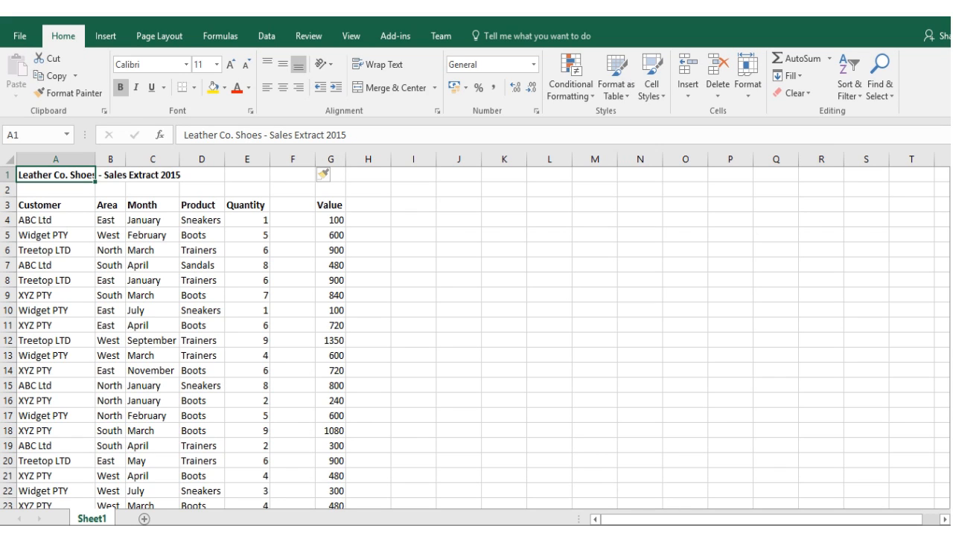
- Try to create a PivotTable on a new worksheet from the range A3:G104, including the blank column
click(56, 205)
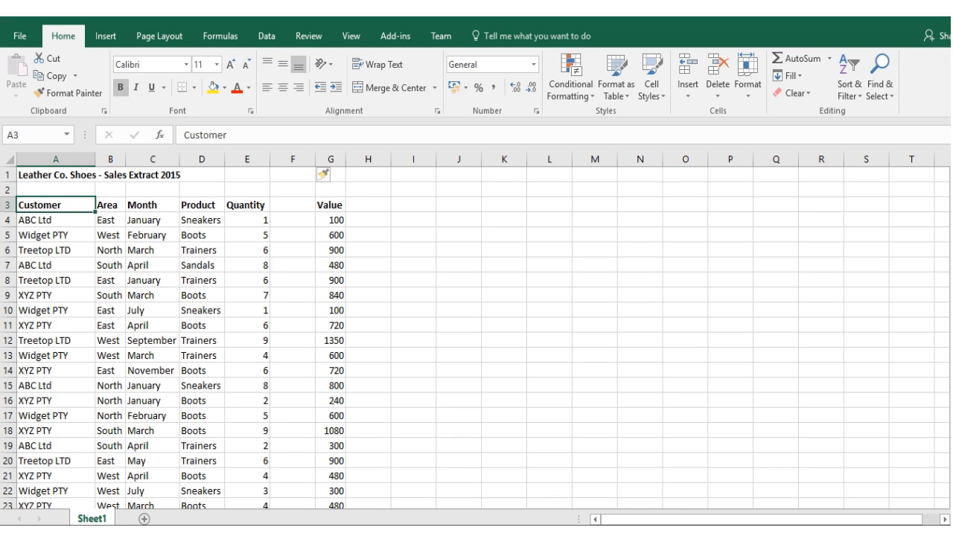
drag(56, 205, 331, 205)
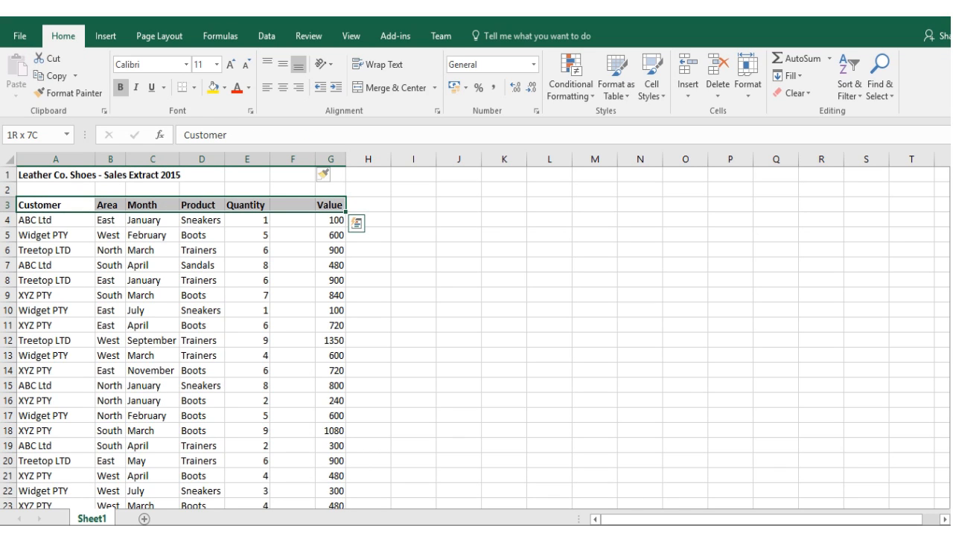
key(ctrl+shift+Down)
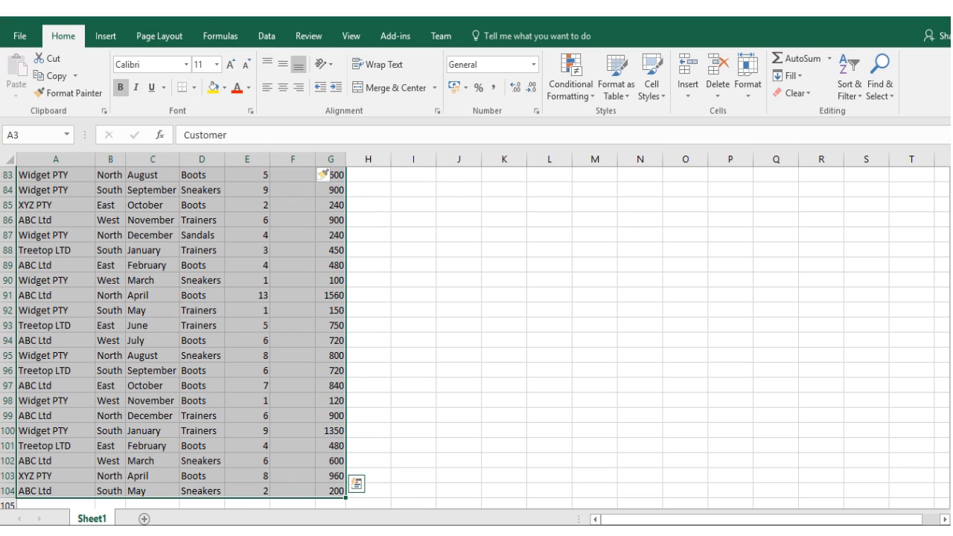
click(105, 36)
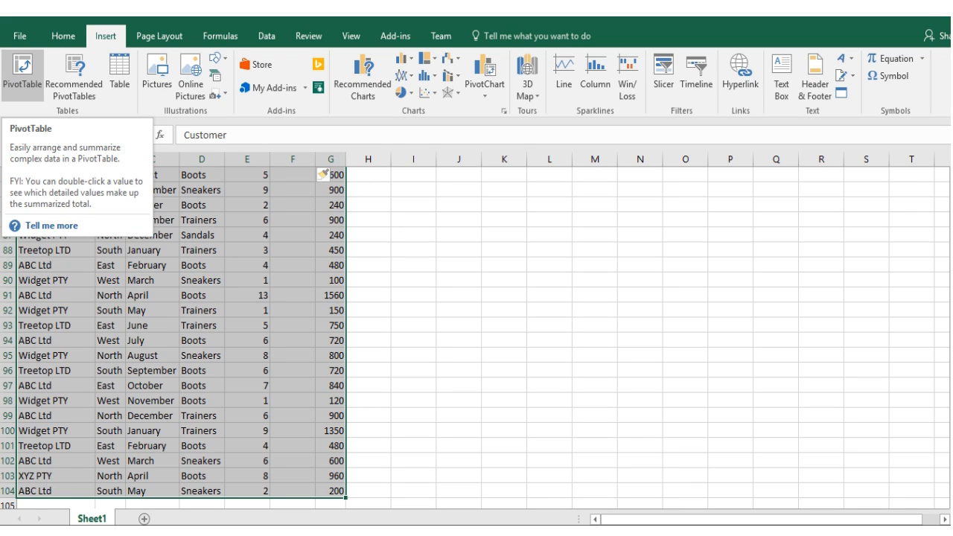
click(23, 71)
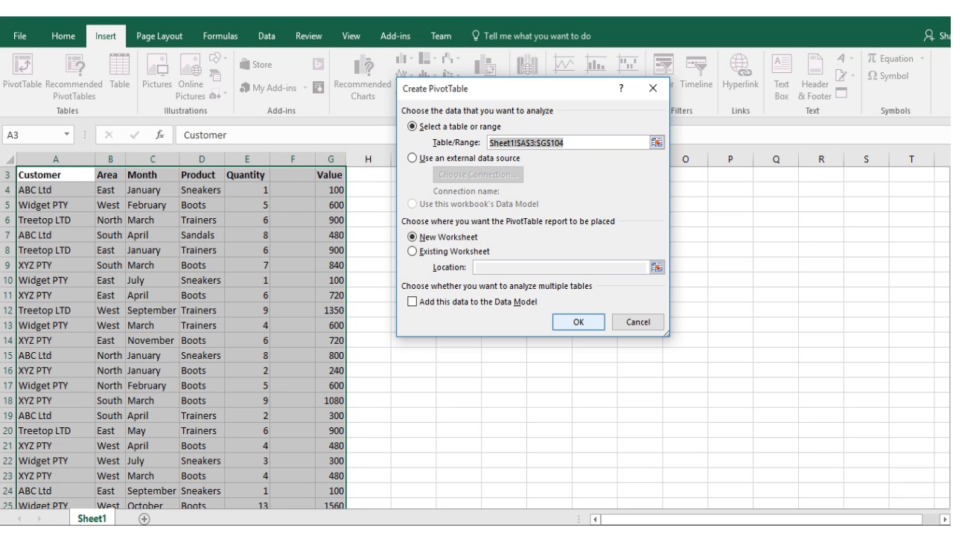
click(578, 322)
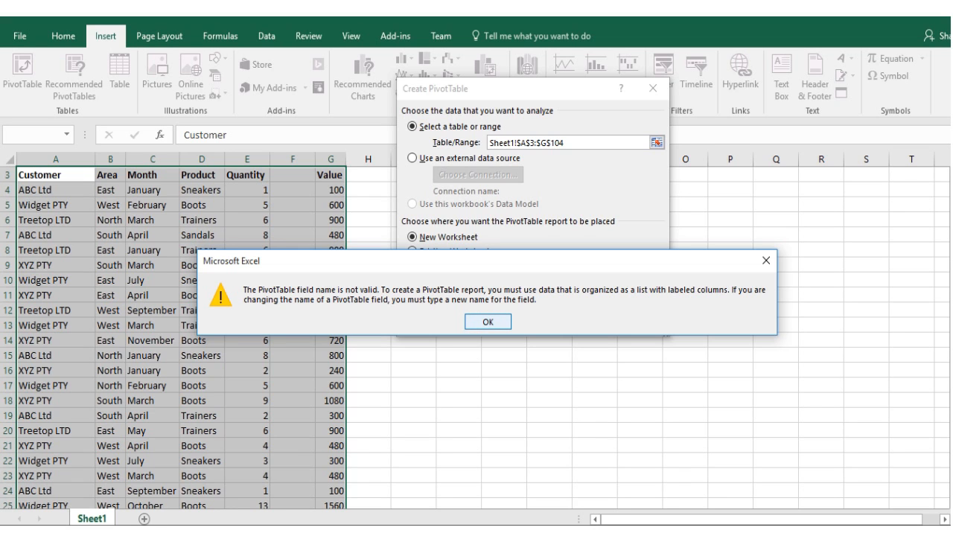
click(488, 321)
click(639, 322)
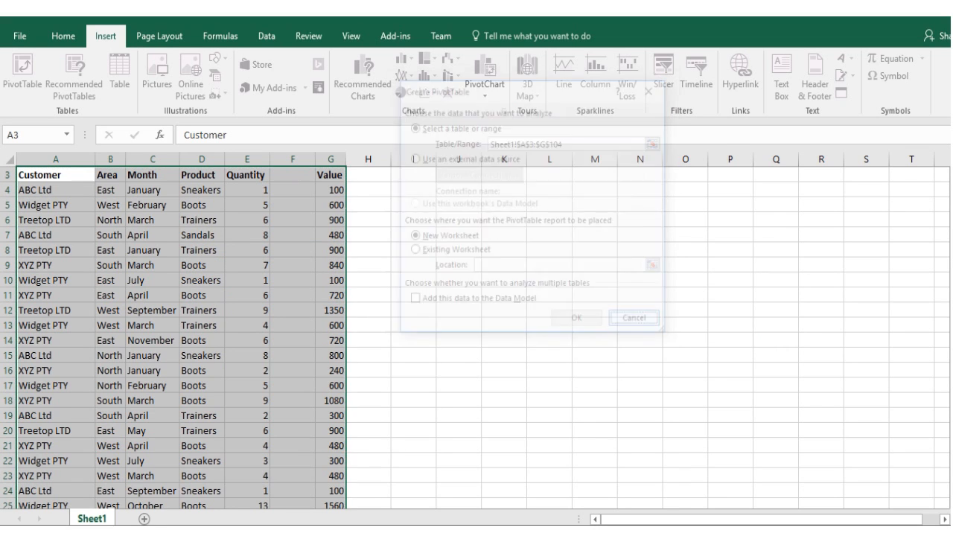
- Delete the empty column F between Quantity and Value
click(313, 175)
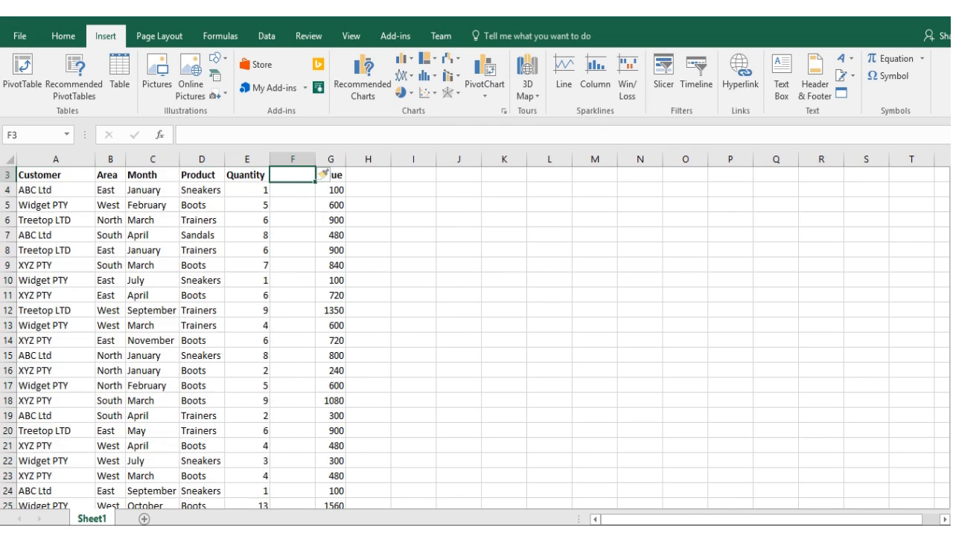
scroll(312, 176, up, 1)
click(313, 175)
key(Down)
key(Down)
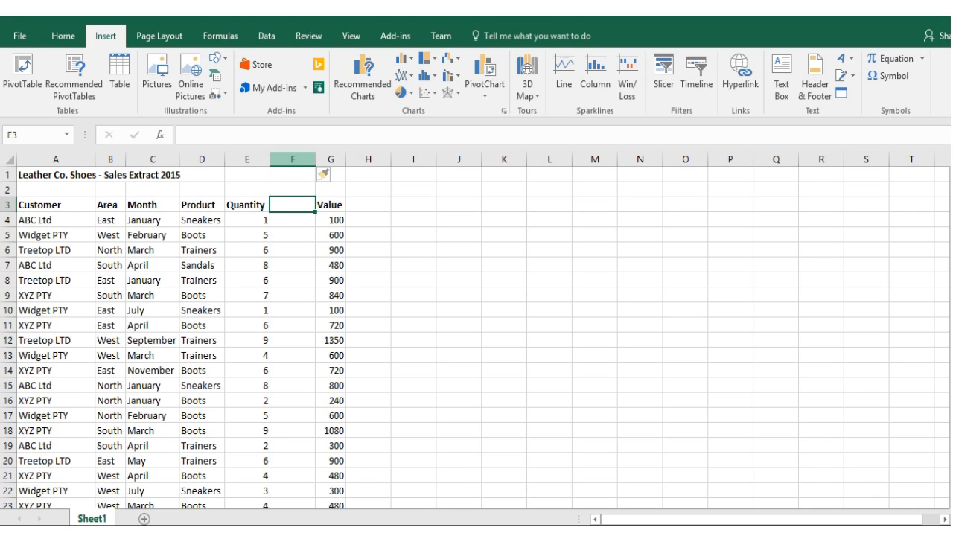
click(292, 159)
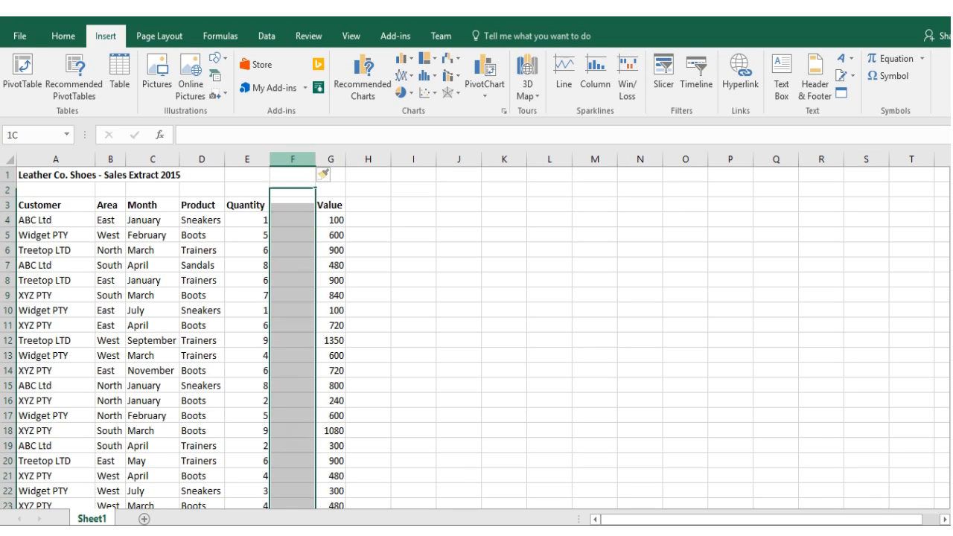
right_click(291, 161)
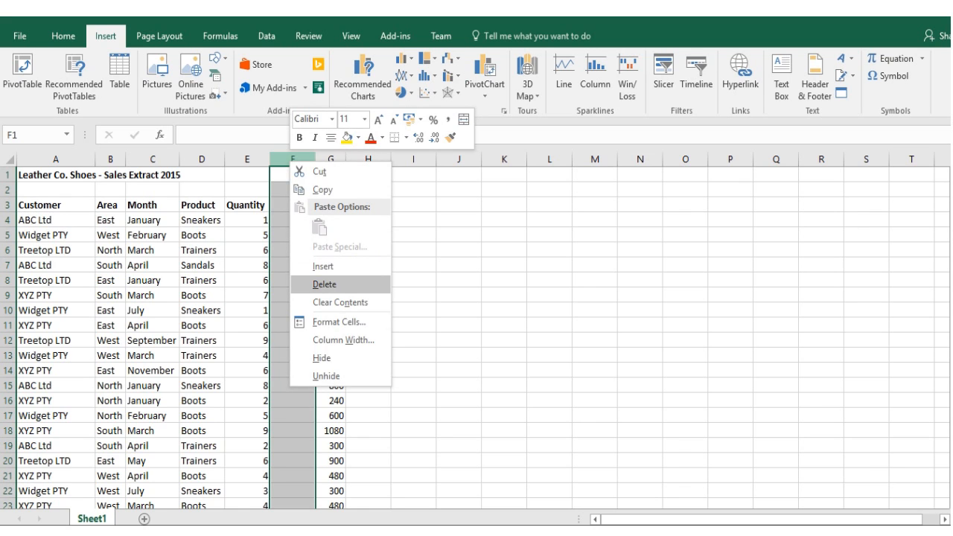
click(324, 283)
- Create a PivotTable on a new worksheet from the sales data in A3:F104, including the headings
click(56, 205)
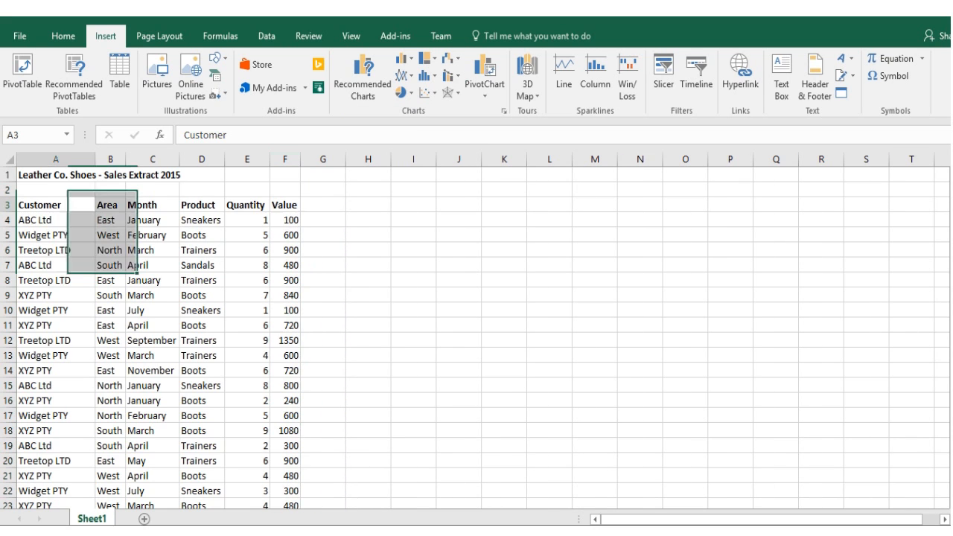
key(ctrl+shift+Right)
key(ctrl+shift+Down)
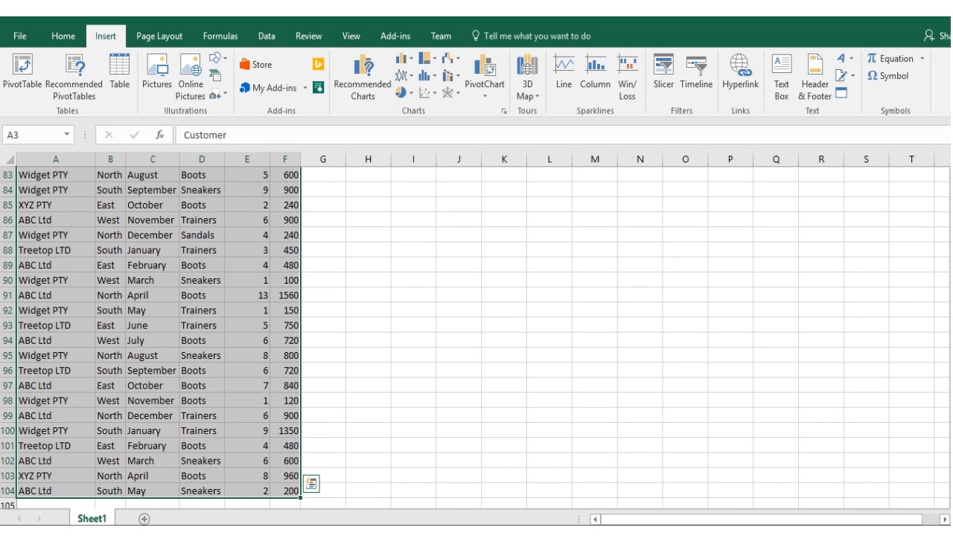
click(23, 71)
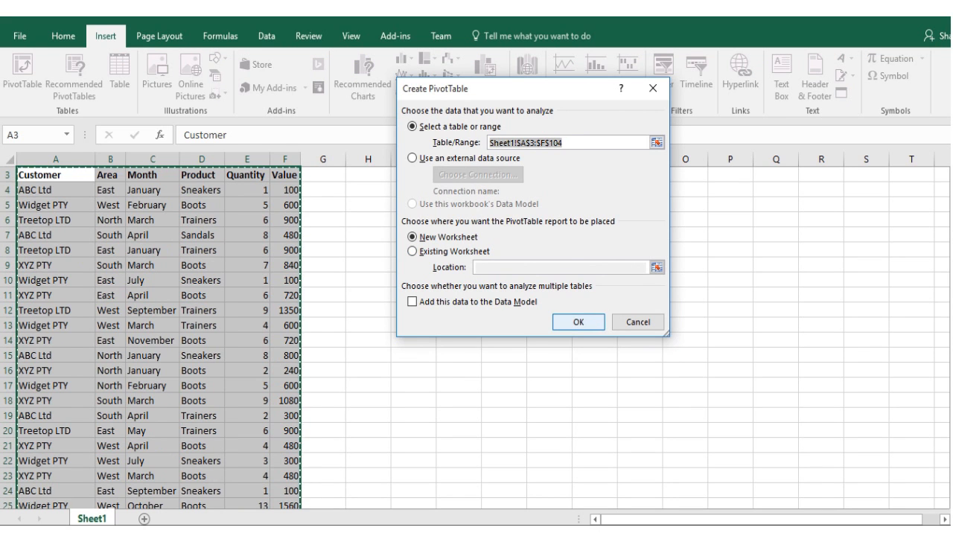
click(579, 322)
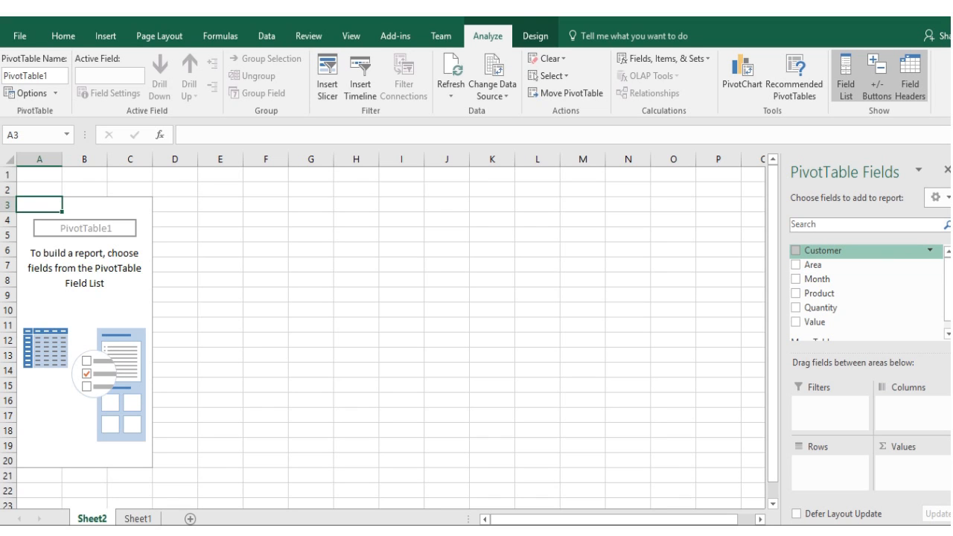
- Lay out the PivotTable with Customer as rows and the sums of Quantity and Value as values
drag(823, 250, 827, 465)
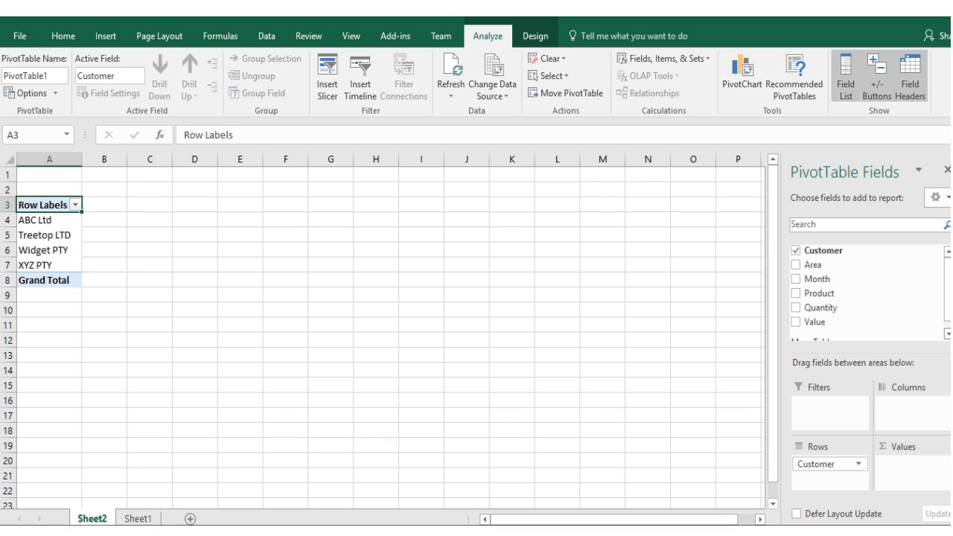
click(948, 335)
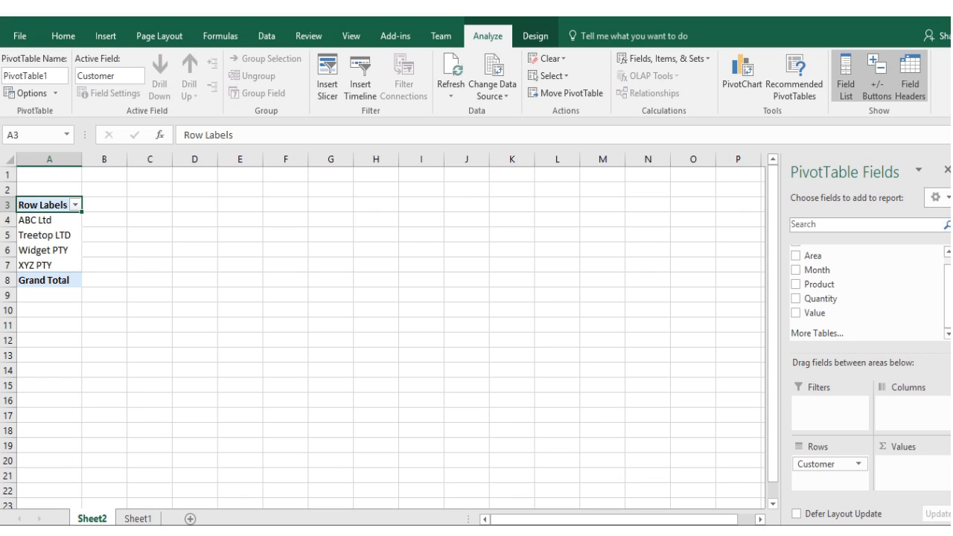
drag(819, 298, 910, 465)
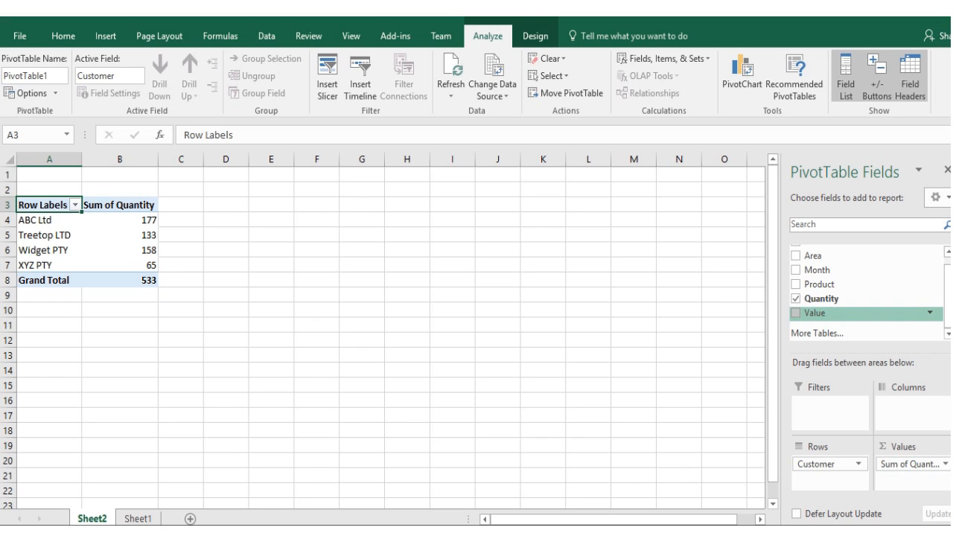
drag(820, 313, 911, 480)
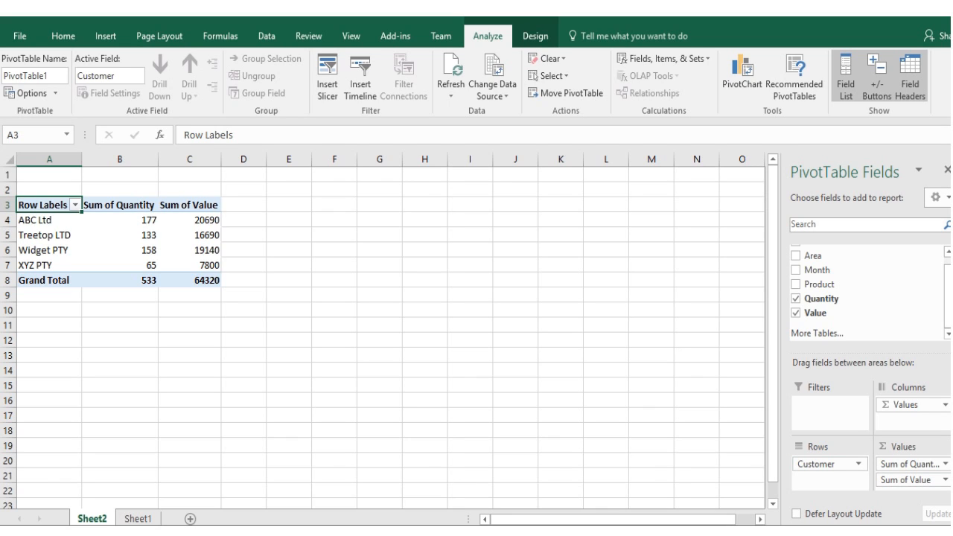
- Sort the PivotTable's customers by Sum of Value from largest to smallest
mouse_move(189, 219)
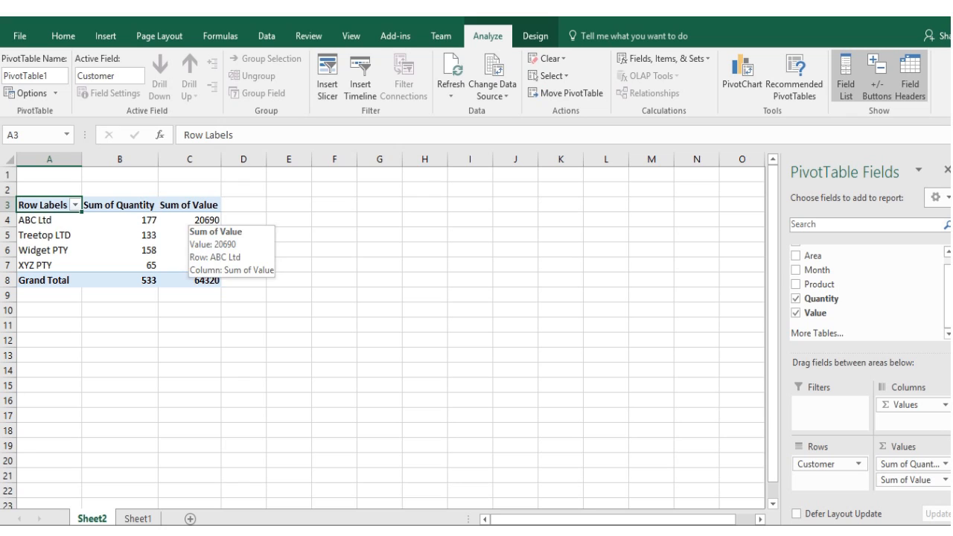
right_click(193, 220)
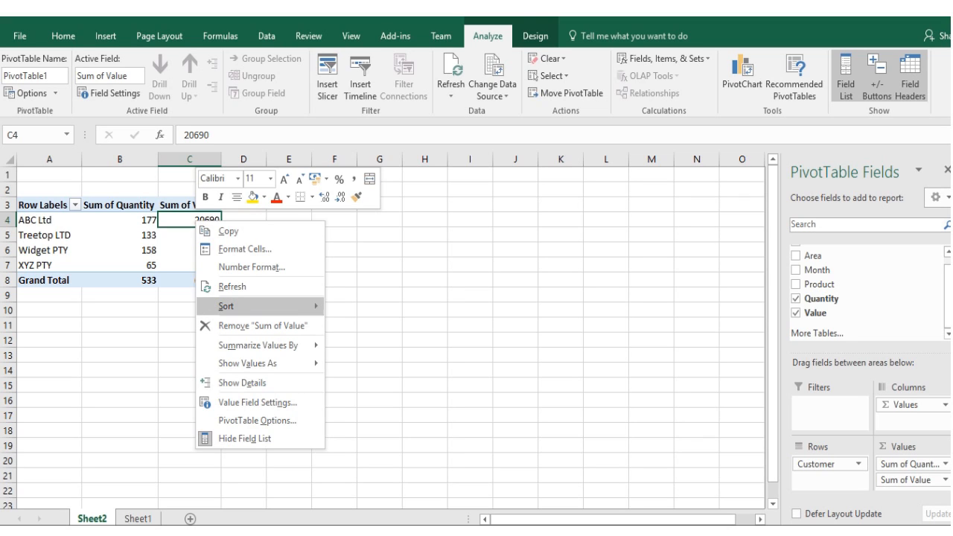
mouse_move(231, 306)
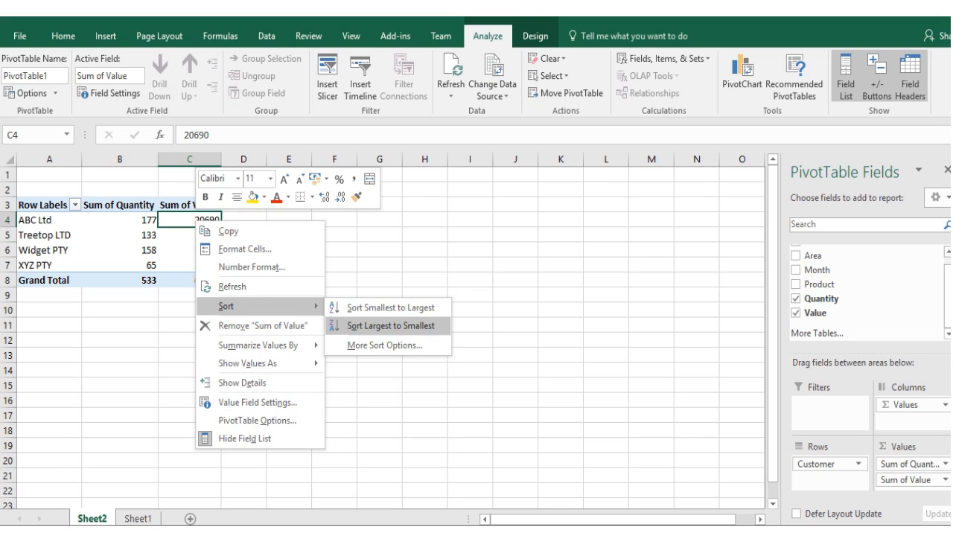
click(391, 326)
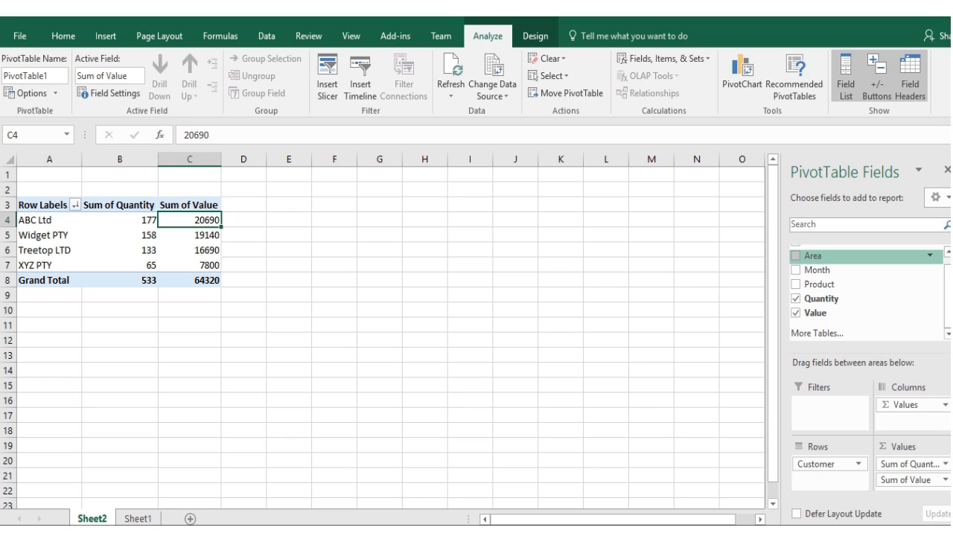
- Add Area as a report filter with multiple items allowed and restrict the PivotTable to East
drag(813, 255, 830, 411)
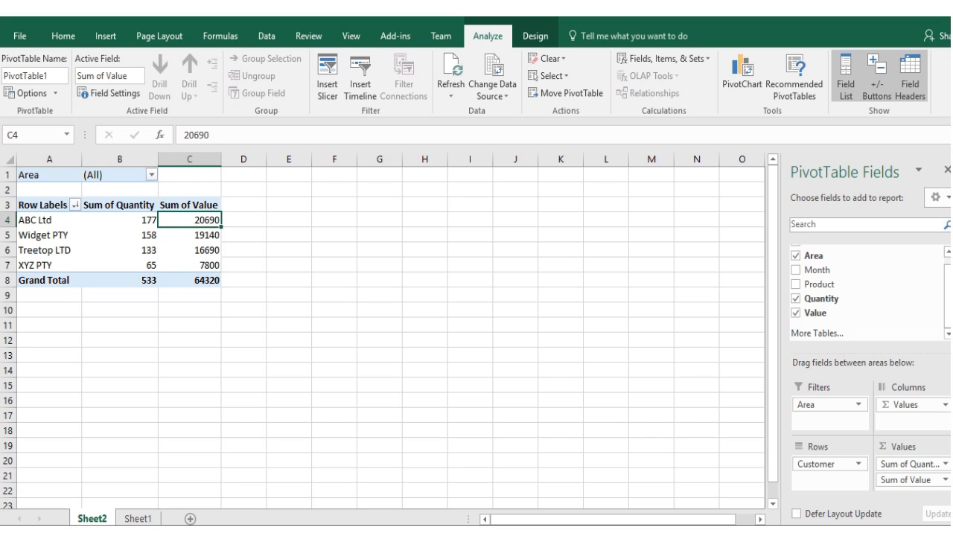
click(152, 175)
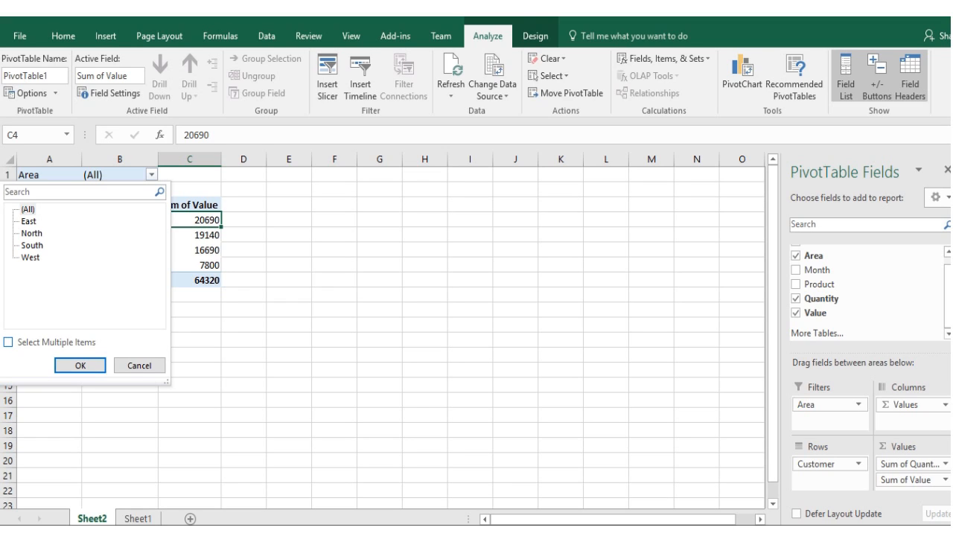
click(8, 342)
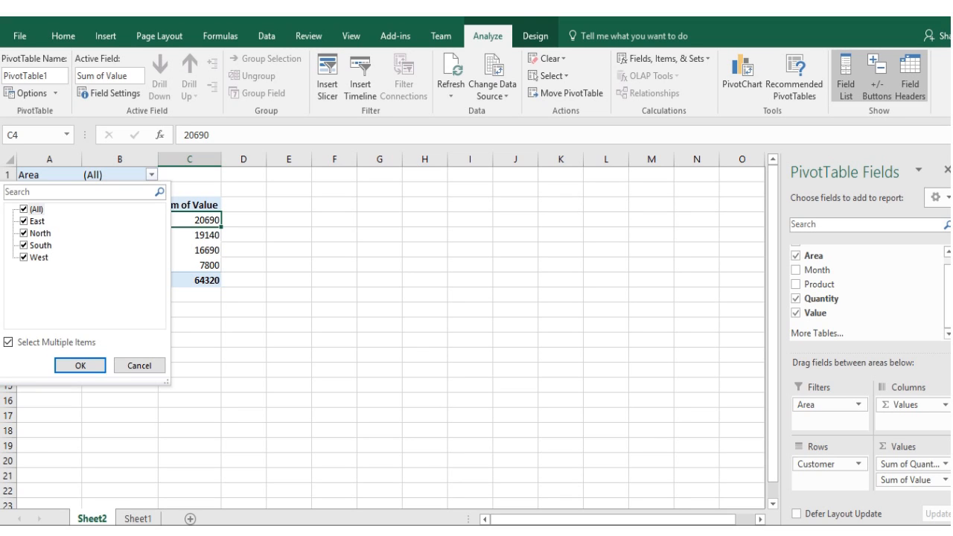
click(23, 209)
click(24, 222)
click(80, 366)
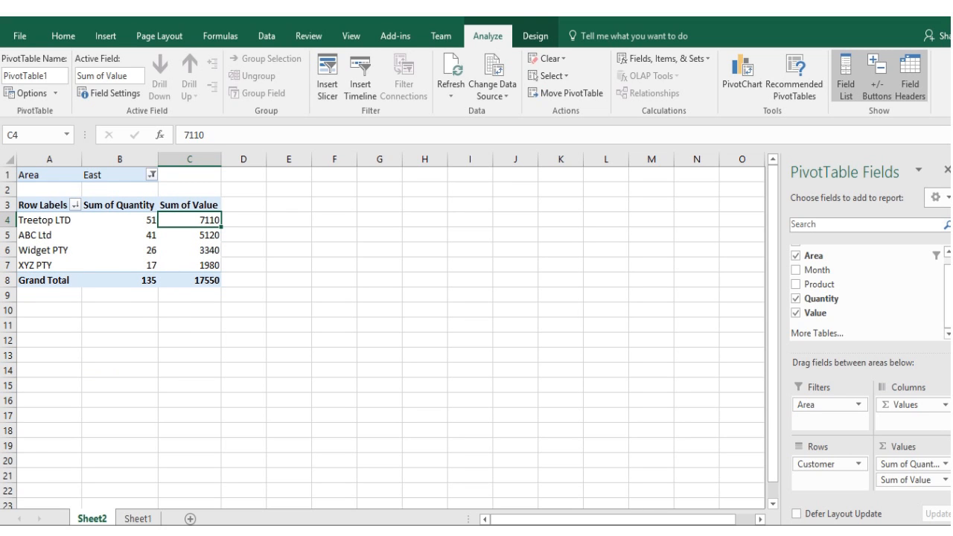
- Include South alongside East in the PivotTable's Area filter
click(152, 176)
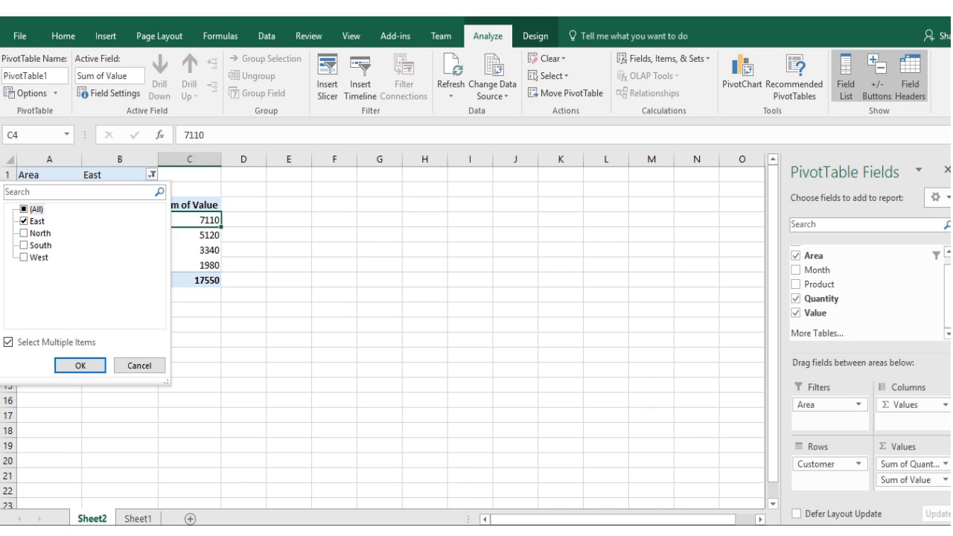
click(24, 245)
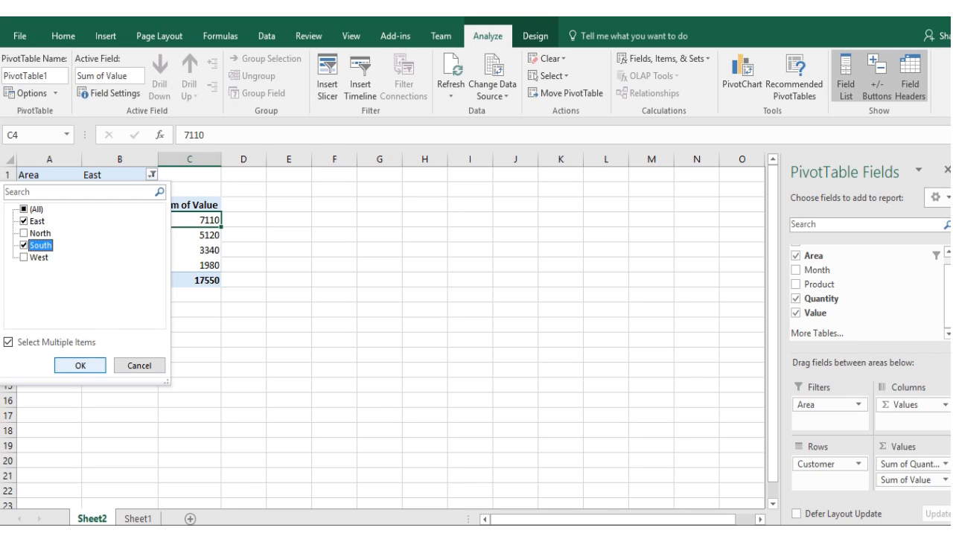
click(81, 365)
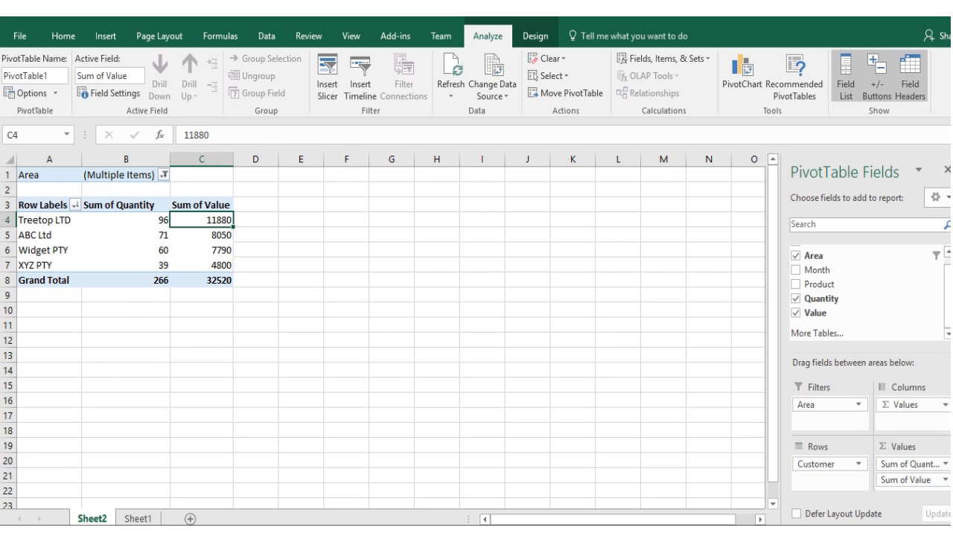
- Reset the PivotTable's Area filter to include all areas
click(164, 175)
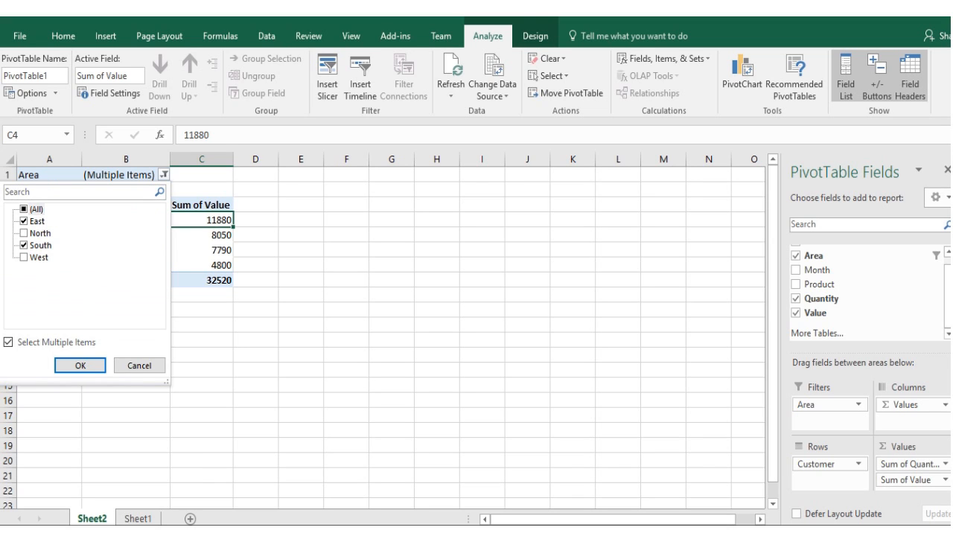
click(24, 209)
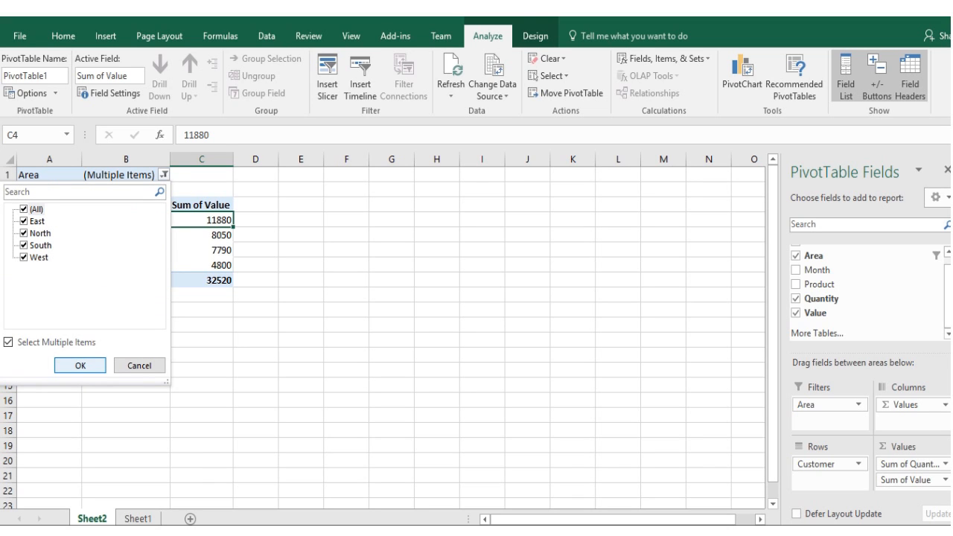
click(81, 365)
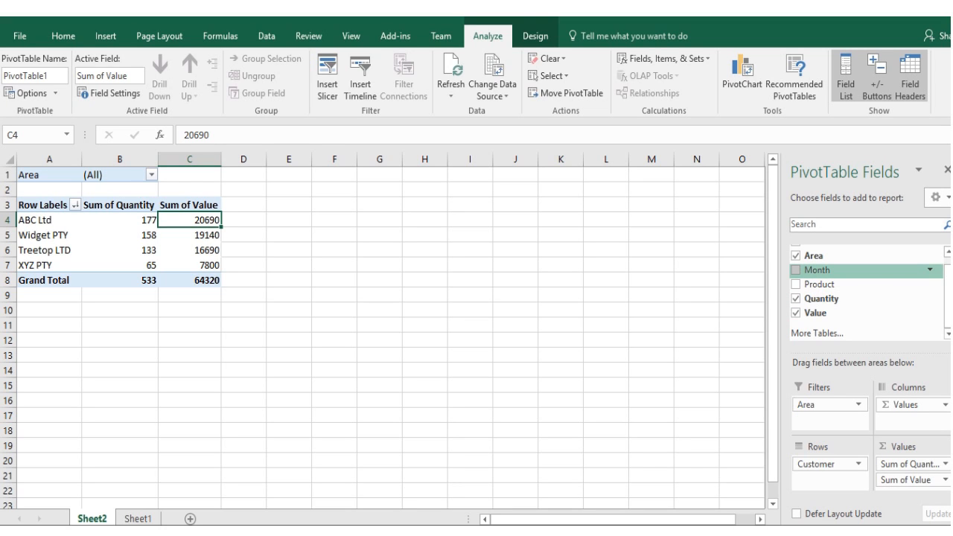
- Add Month as a row field beneath Customer and collapse the months for every customer
click(797, 269)
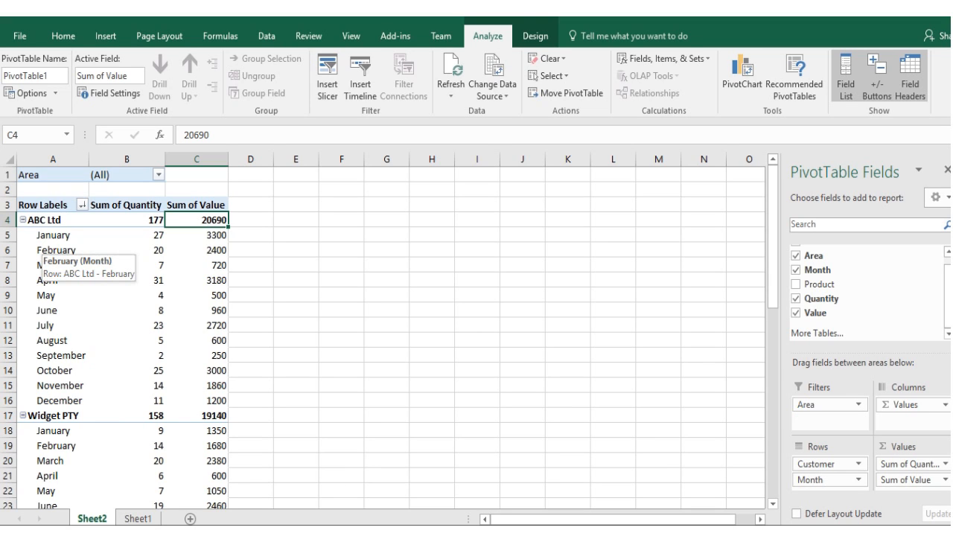
right_click(49, 249)
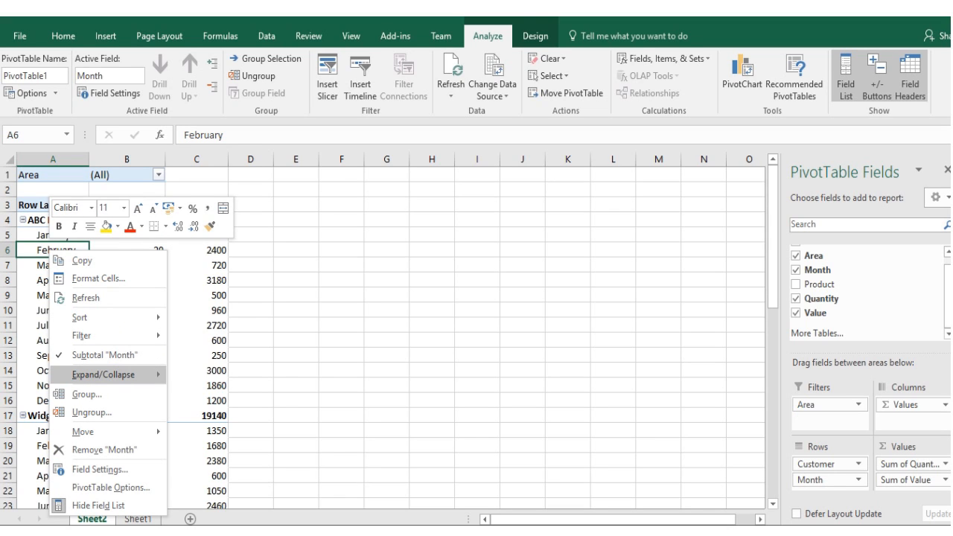
mouse_move(104, 375)
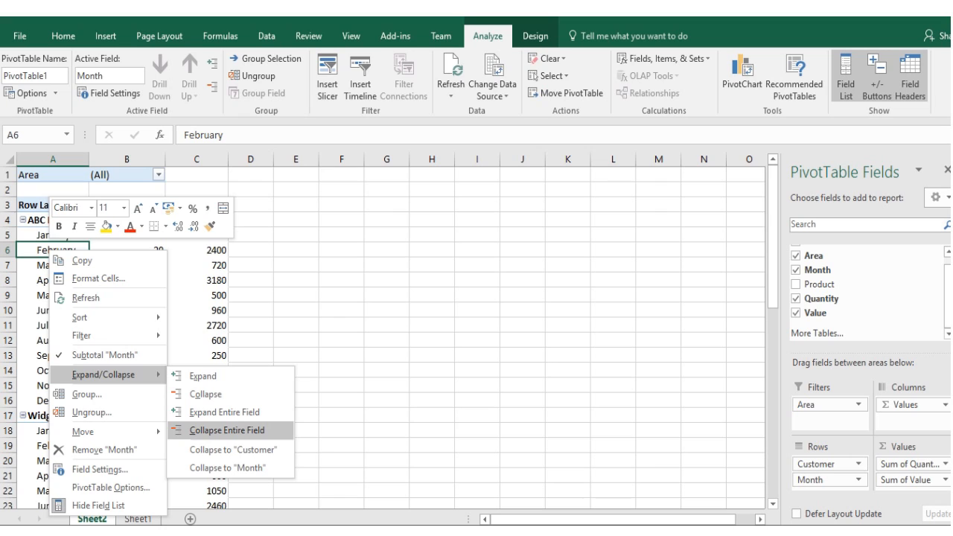
click(227, 431)
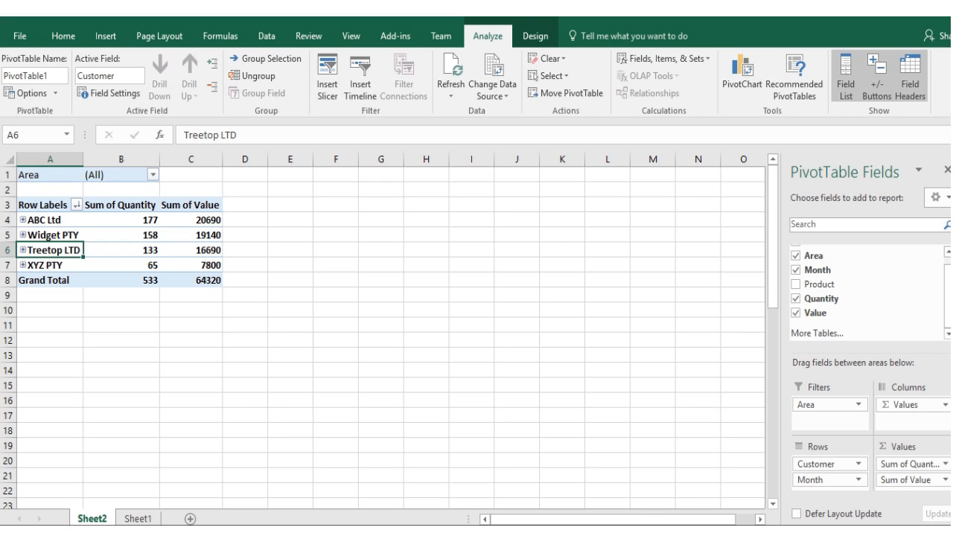
- Expand ABC Ltd to examine its monthly quantities and values, and collapse it again
click(23, 220)
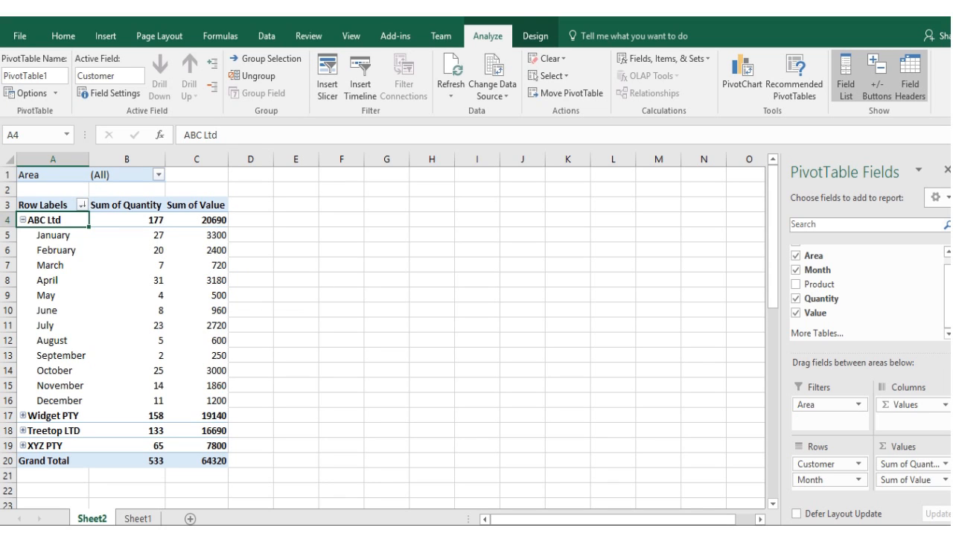
click(23, 220)
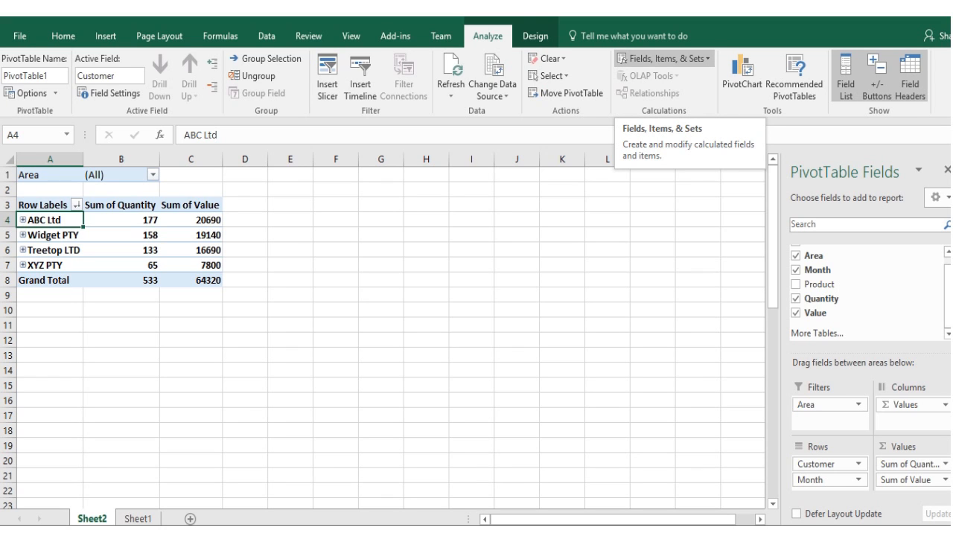
- Start a new calculated field for the PivotTable and name it Average Sales Value
click(663, 58)
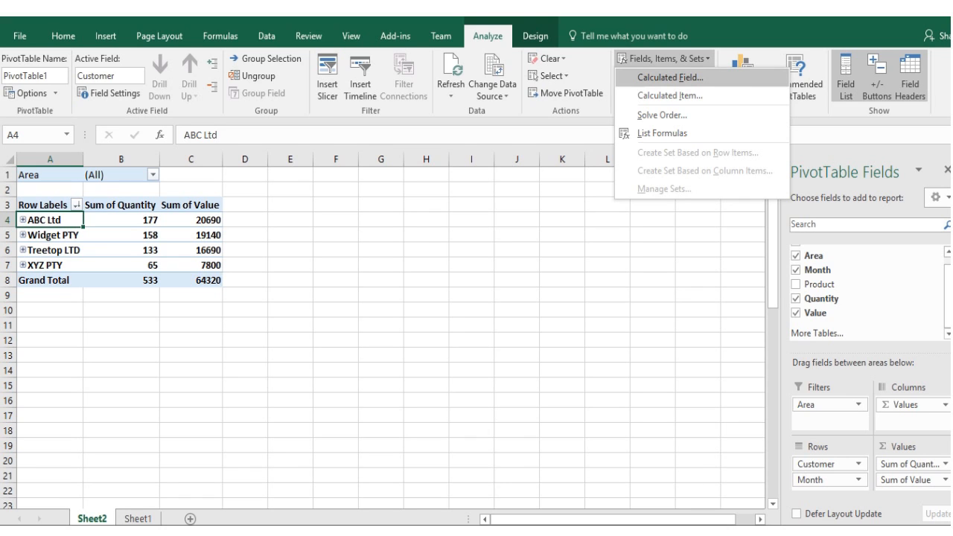
click(663, 76)
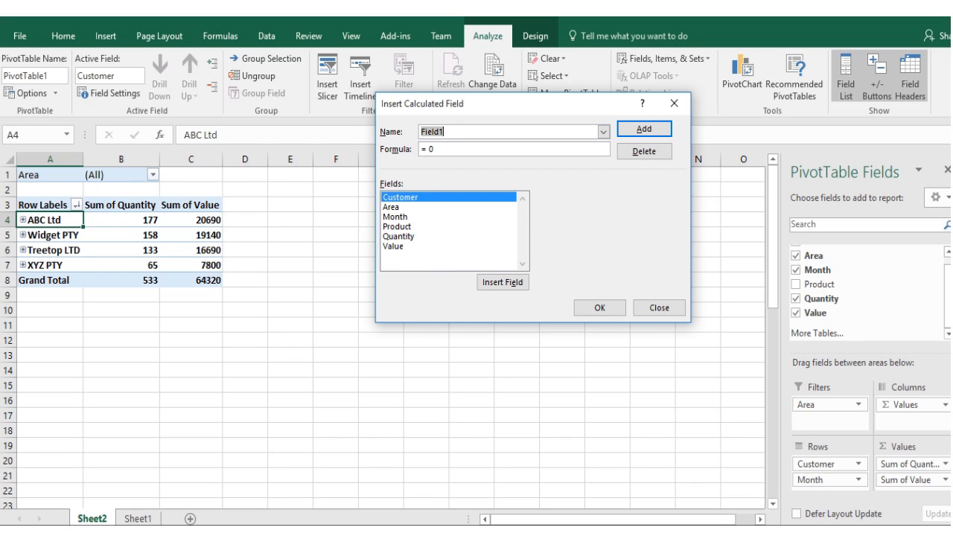
text(Average)
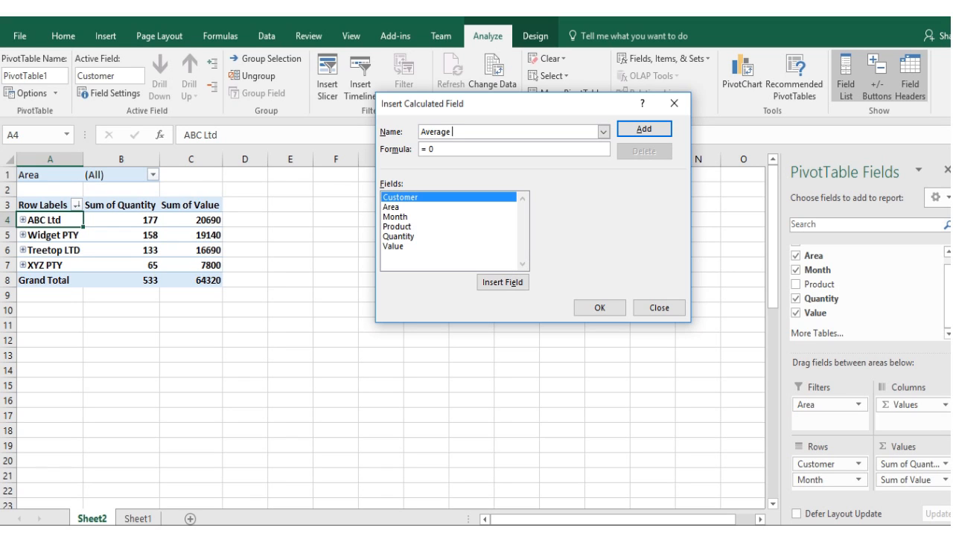
text( Sales Value)
- Set the calculated field's formula to =Value/ Quantity and add the field to the PivotTable
click(433, 149)
key(BackSpace)
key(BackSpace)
key(BackSpace)
double_click(394, 247)
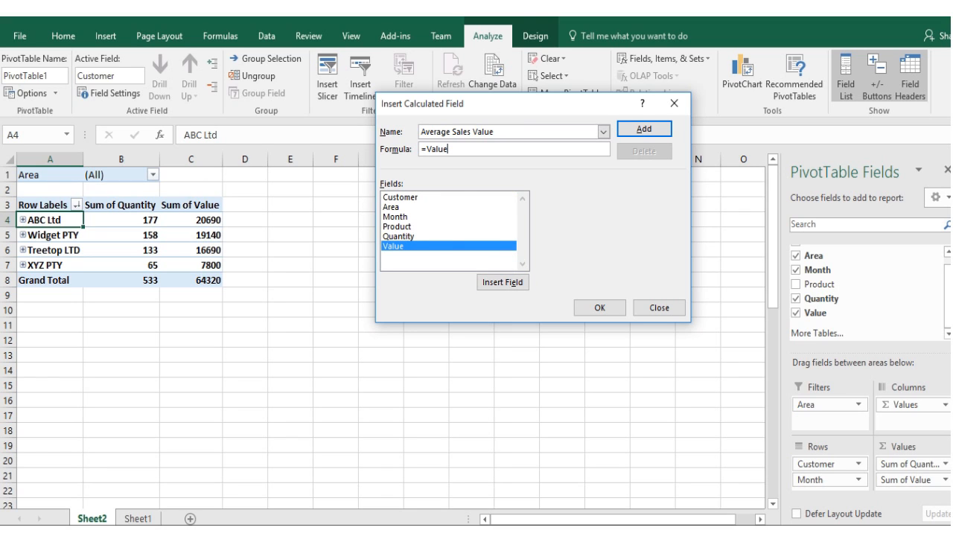
text(/)
double_click(399, 237)
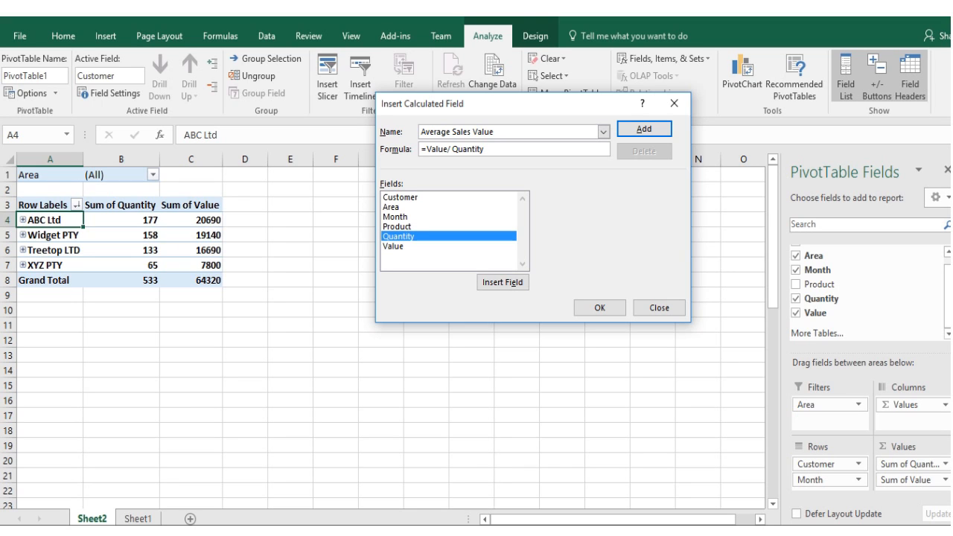
click(644, 130)
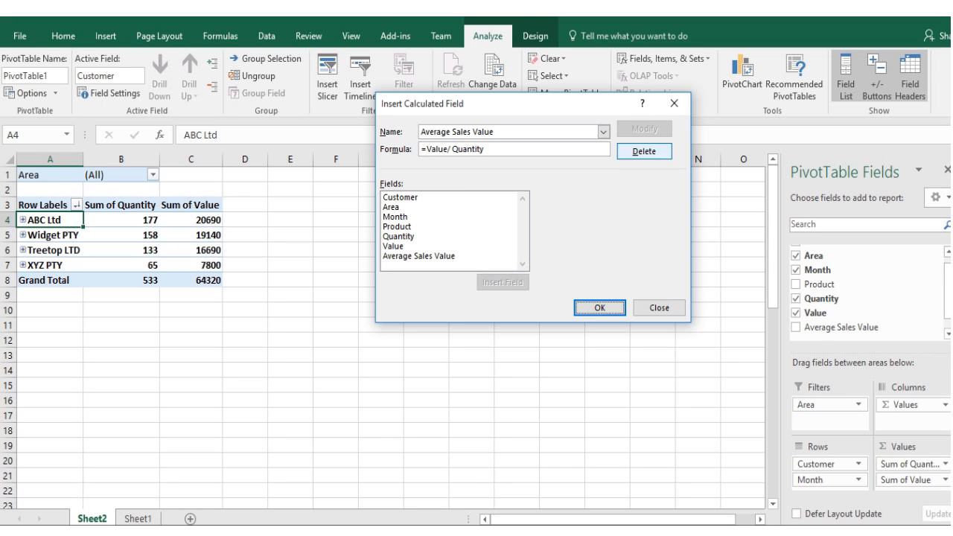
click(659, 308)
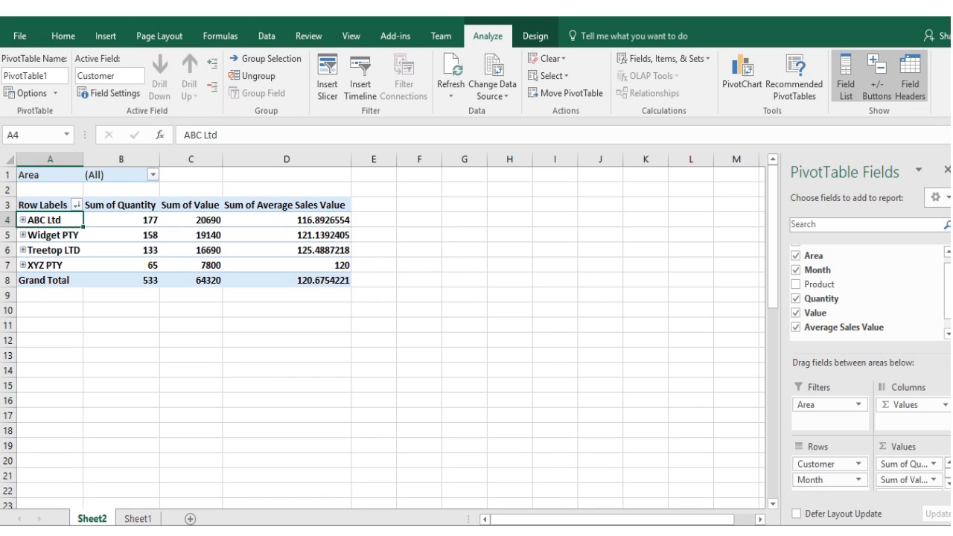
- Expand ABC Ltd to review its average sales value per month, and collapse it again
click(23, 221)
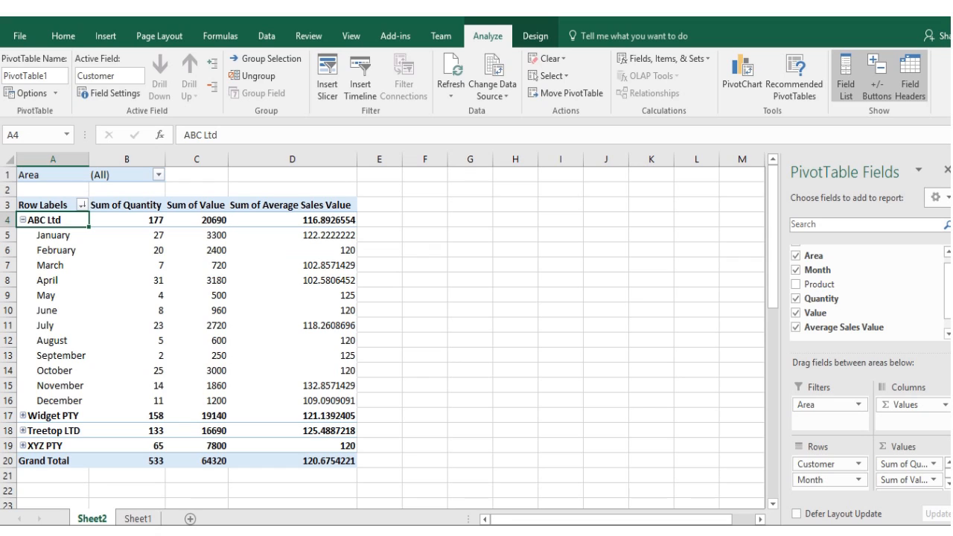
click(23, 220)
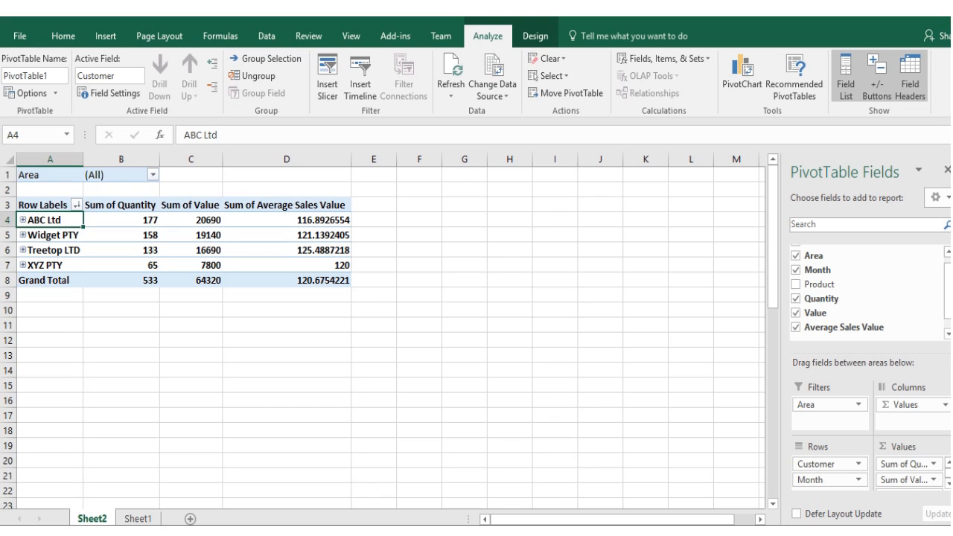
- Format the Sum of Average Sales Value column with the comma style and no decimal places
click(287, 158)
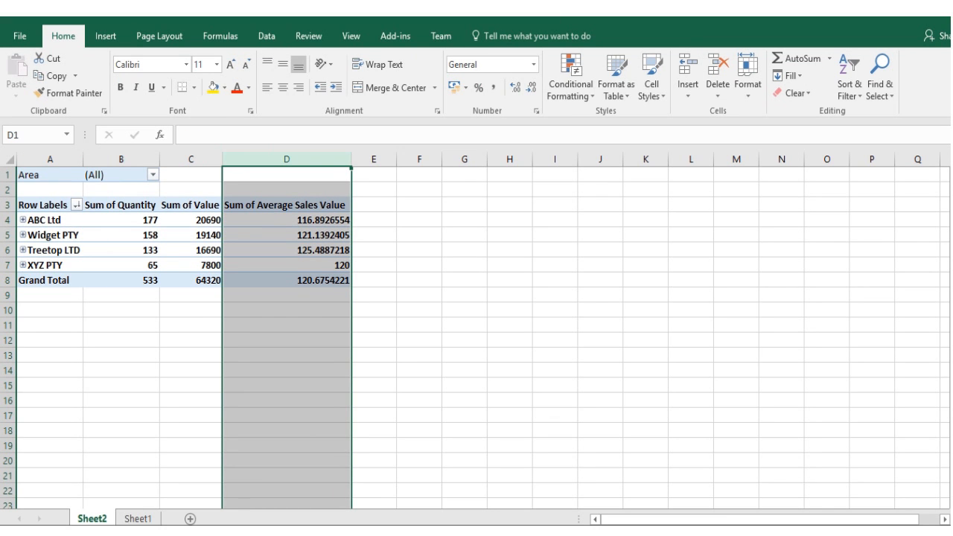
click(482, 87)
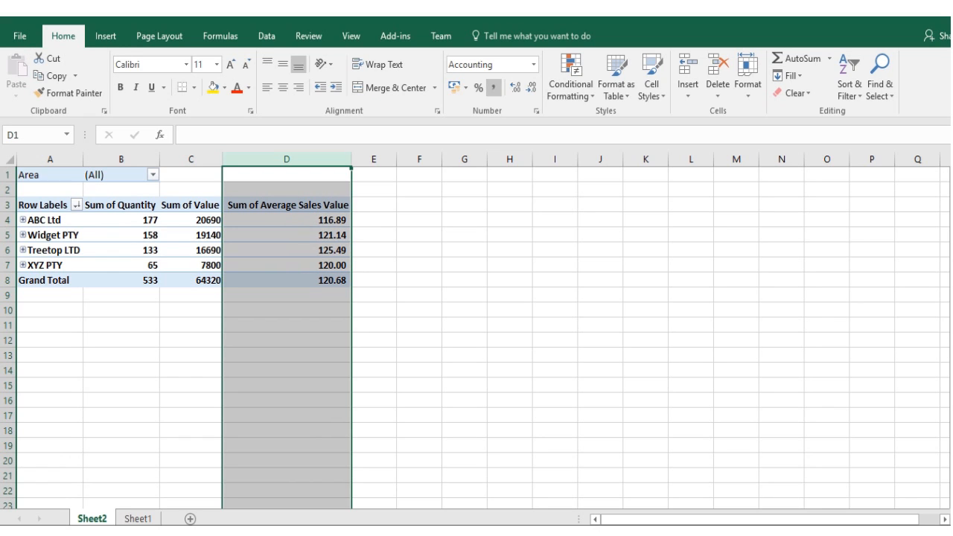
click(532, 88)
click(531, 88)
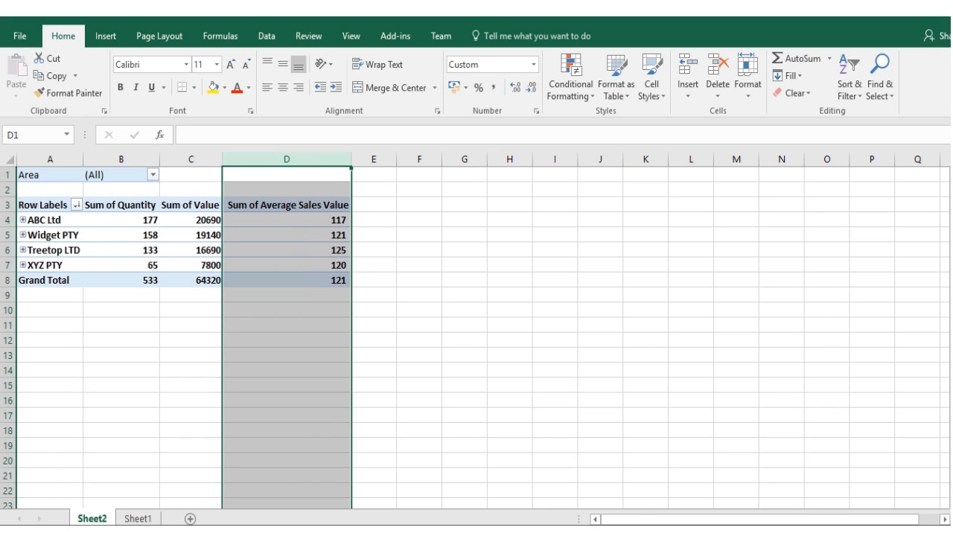
click(287, 220)
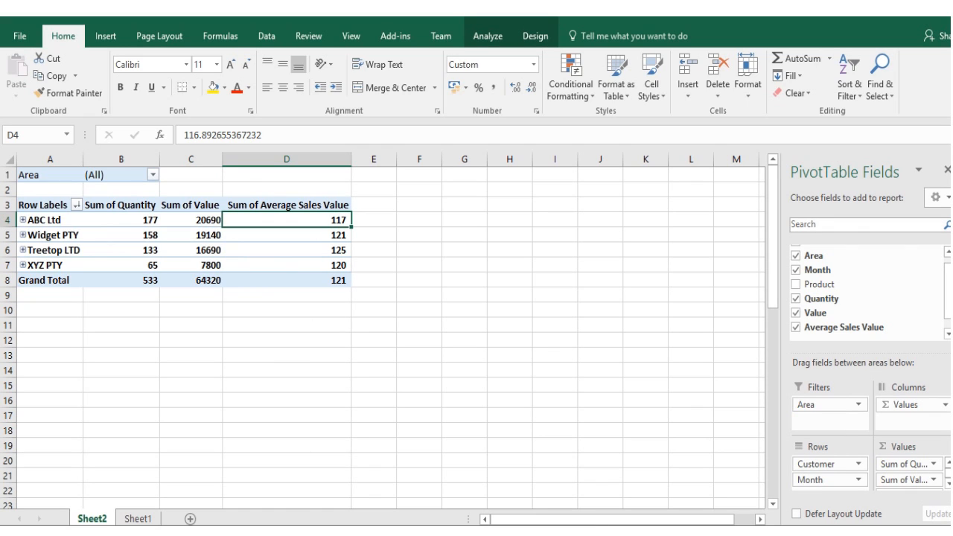